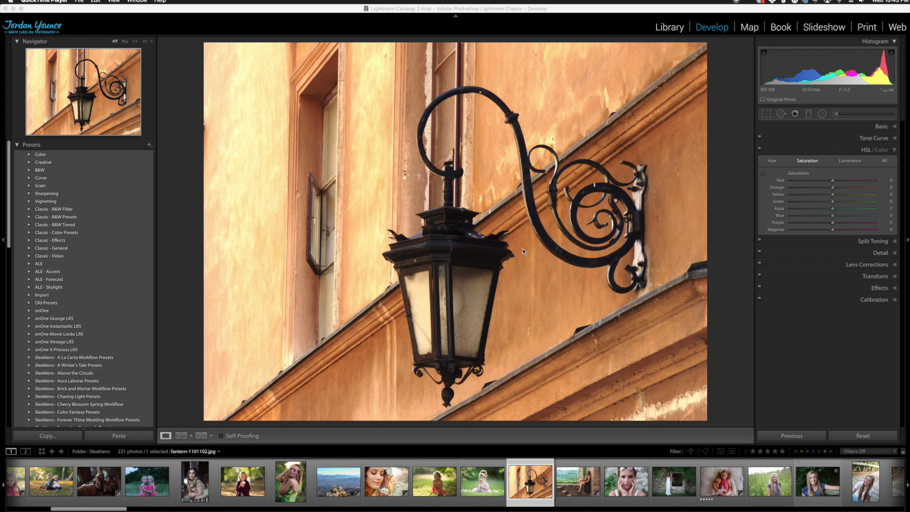
Step: In the Basic panel, set Highlights -72, Shadows -22, Temp -21, Vibrance -30, Saturation -16 and Exposure -0.90
left_click(883, 126)
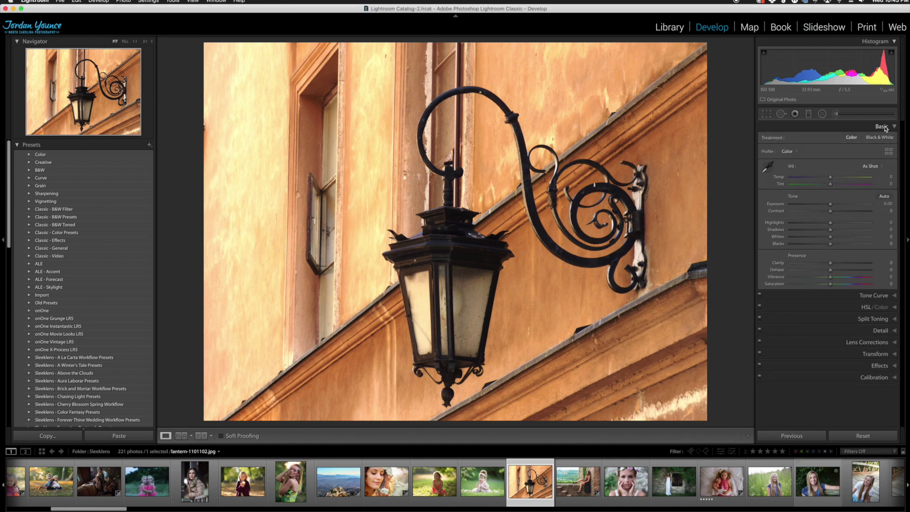
mouse_move(830, 222)
left_mouse_down()
mouse_move(797, 226)
mouse_move(821, 230)
left_mouse_up()
left_click_drag(828, 177, 821, 177)
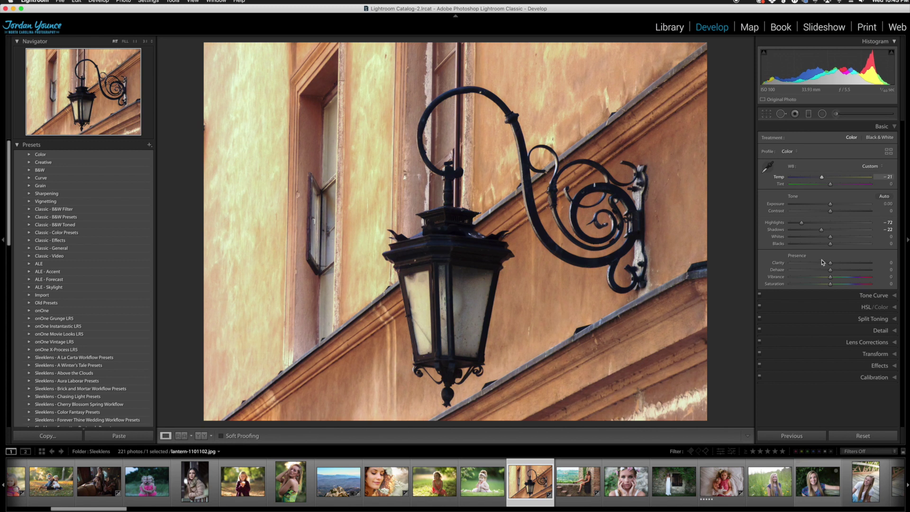
mouse_move(830, 277)
left_mouse_down()
mouse_move(813, 277)
mouse_move(823, 284)
left_mouse_up()
left_click_drag(830, 203, 825, 206)
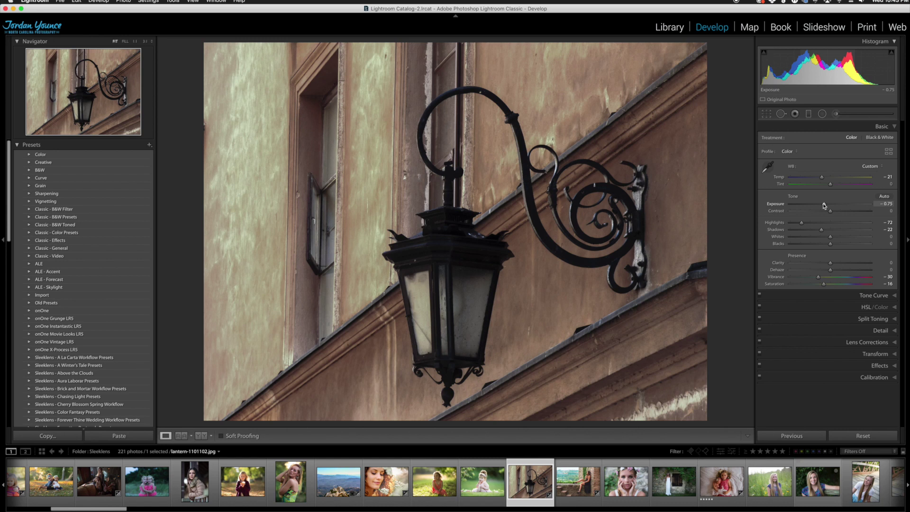
left_click_drag(824, 205, 823, 205)
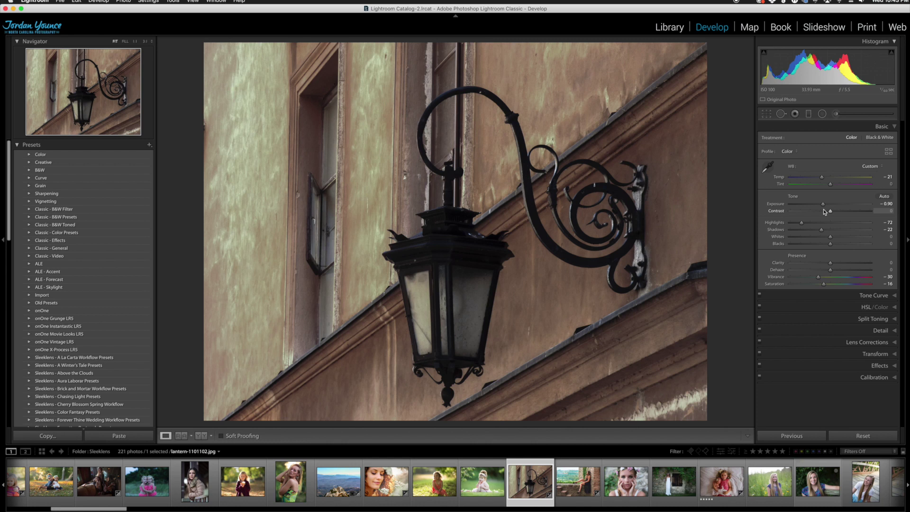
Step: Draw a radial filter around the lantern with Exposure 2.98 and Temp 100
left_click(822, 114)
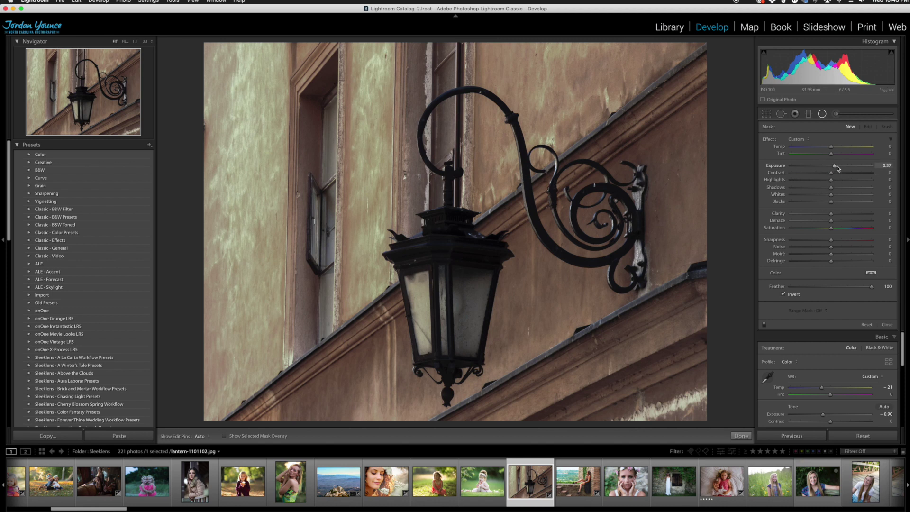
mouse_move(445, 305)
left_mouse_down()
mouse_move(485, 361)
mouse_move(554, 423)
left_mouse_up()
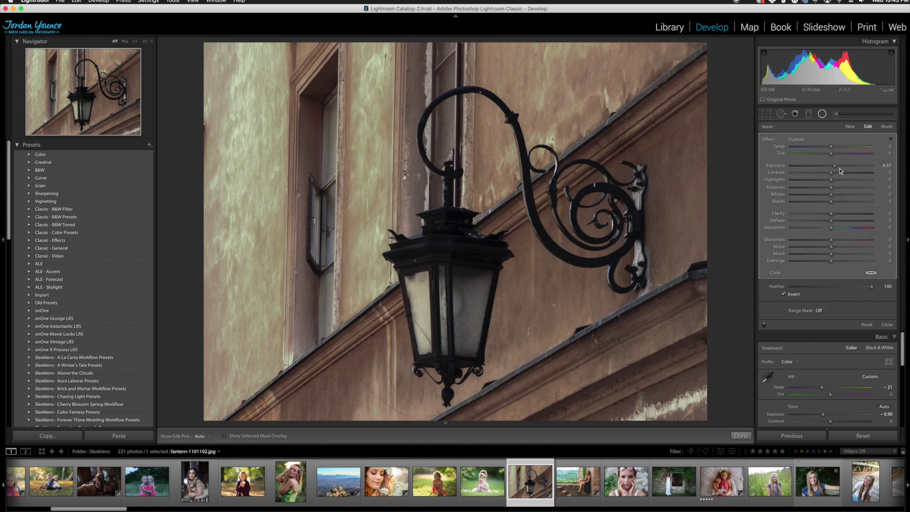
left_click_drag(834, 166, 861, 167)
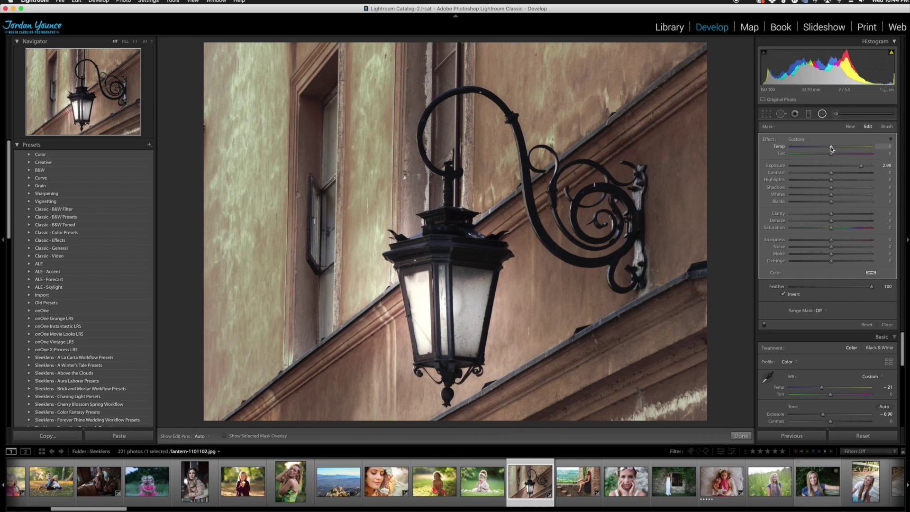
left_click_drag(831, 149, 877, 148)
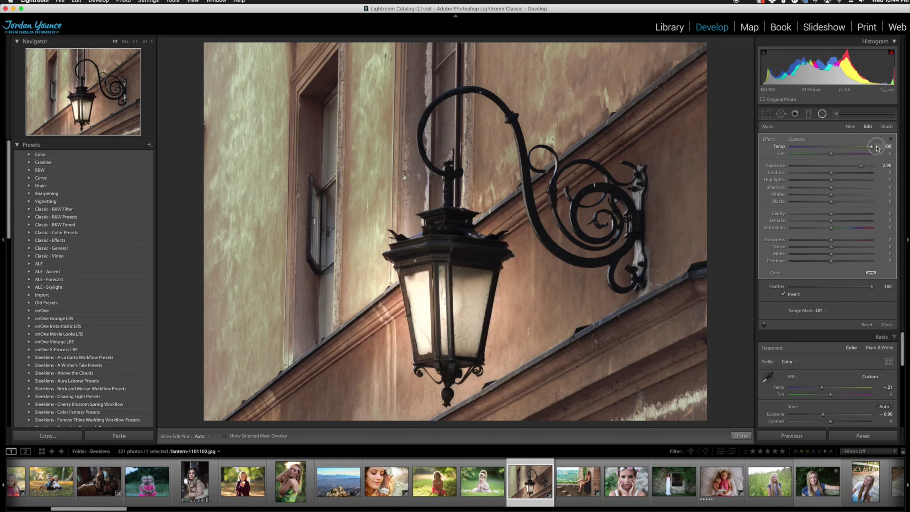
Step: Set the lantern filter's Color swatch to a warm yellow hue
left_click(871, 273)
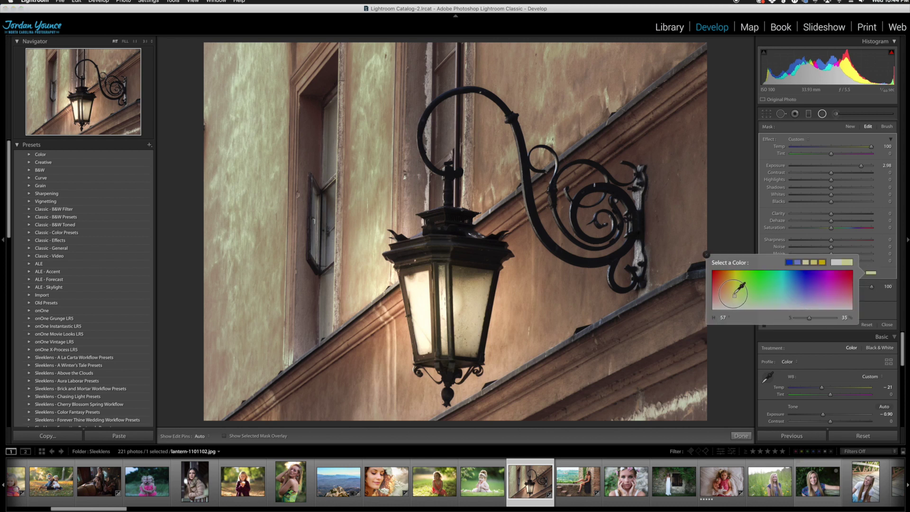
left_click(730, 289)
left_click_drag(730, 289, 730, 288)
left_click(706, 255)
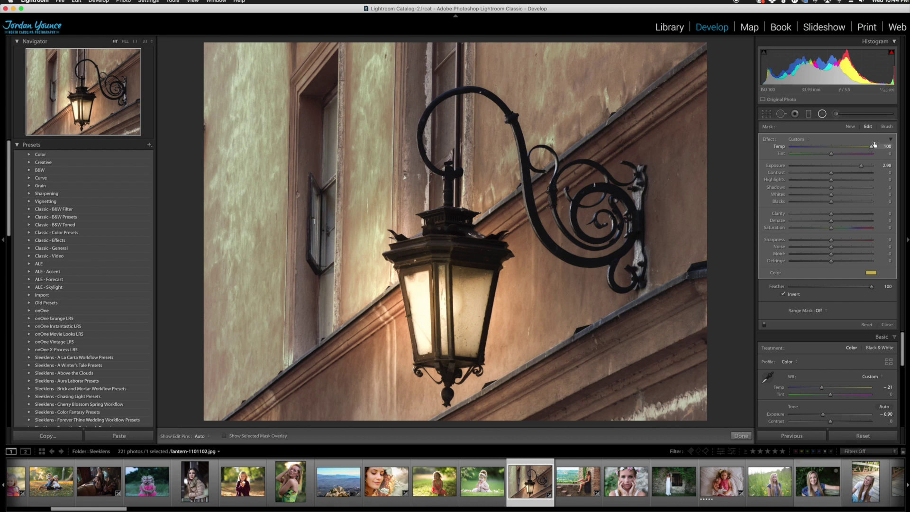
Step: Add a second radial filter over the lantern with Exposure 3.62 and Temp 22
left_click(850, 127)
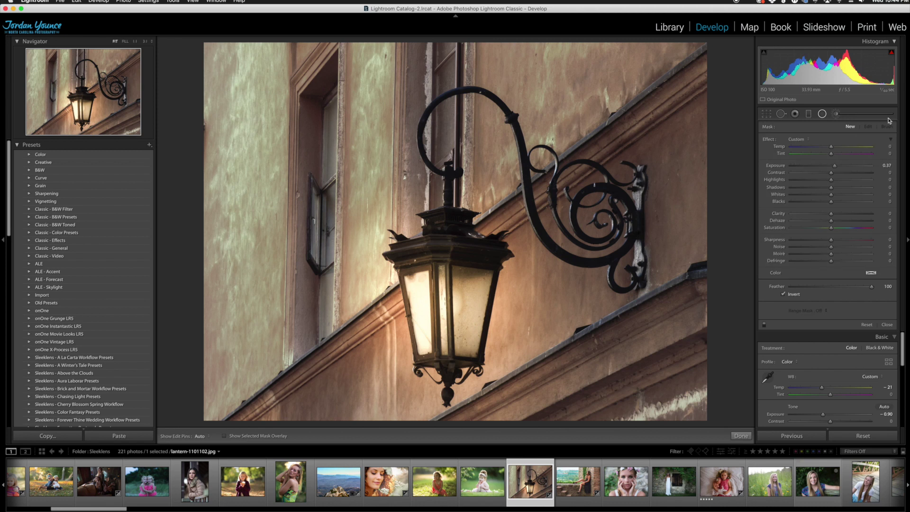
mouse_move(444, 305)
left_mouse_down()
mouse_move(489, 338)
mouse_move(449, 305)
left_mouse_up()
left_click_drag(834, 166, 869, 167)
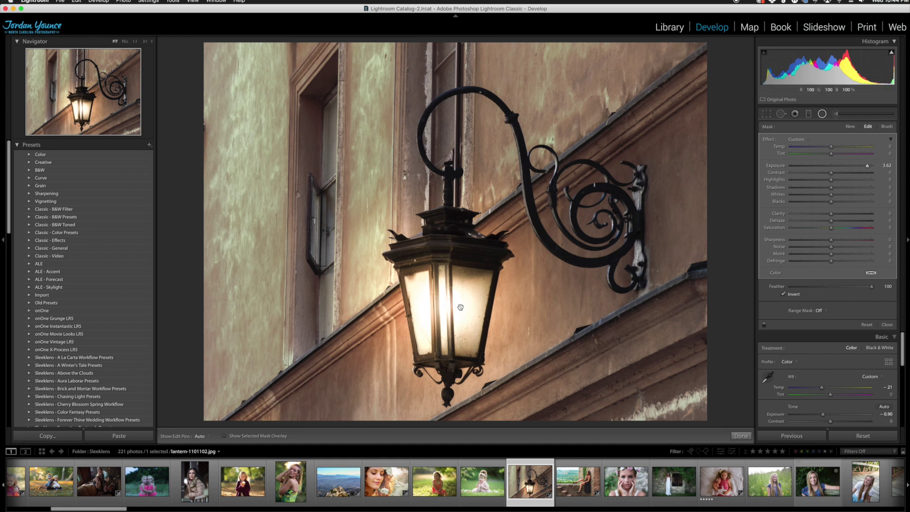
left_click_drag(831, 147, 843, 148)
left_click(741, 436)
Step: Compare the night edit side by side with the original, then return to the single view
left_click(200, 437)
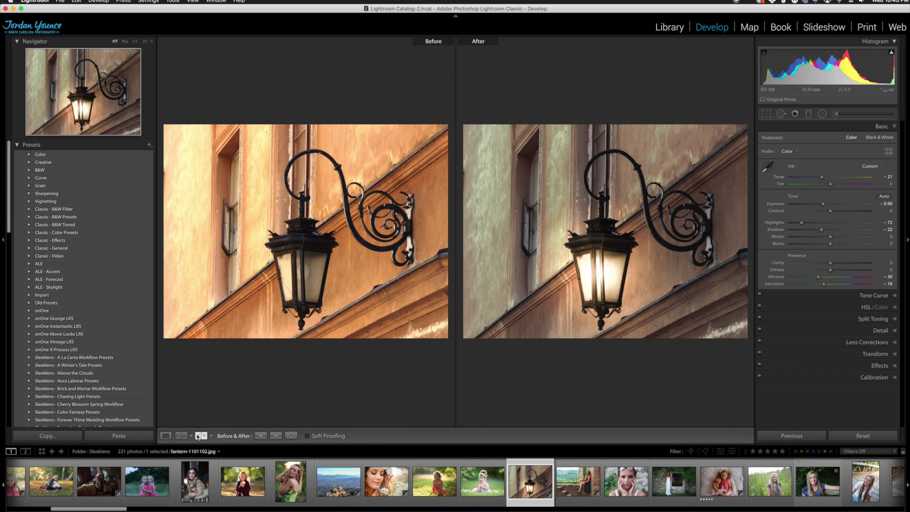
left_click(166, 436)
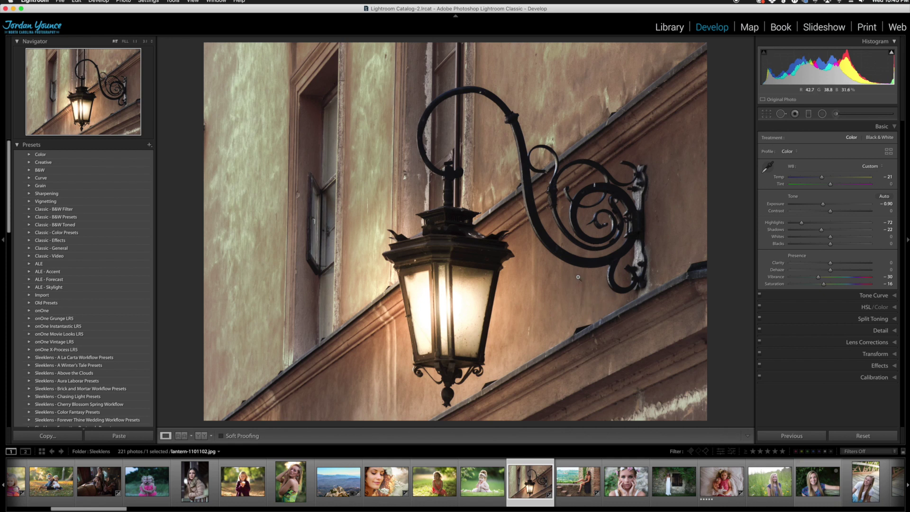
left_click(823, 114)
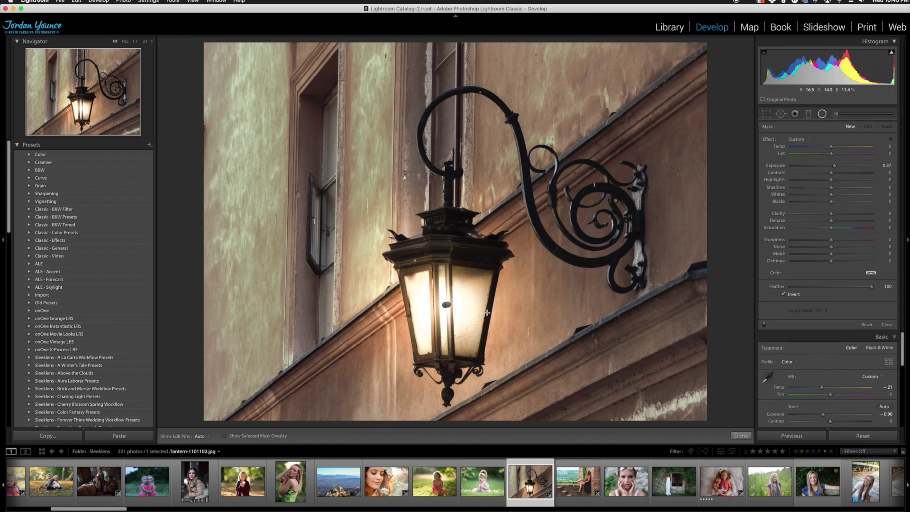
Step: Duplicate the lantern glow filter, move the copy onto the right-hand wall, and set Exposure 1.43
left_click(443, 306)
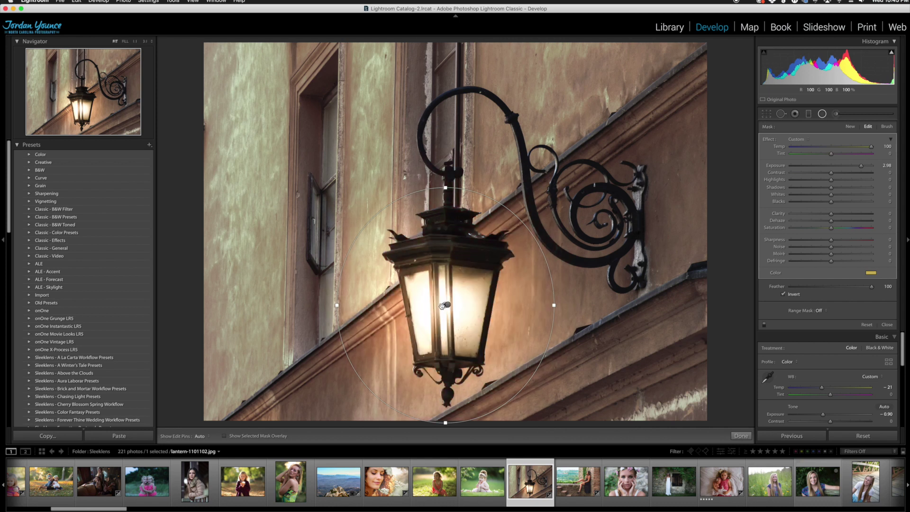
right_click(444, 306)
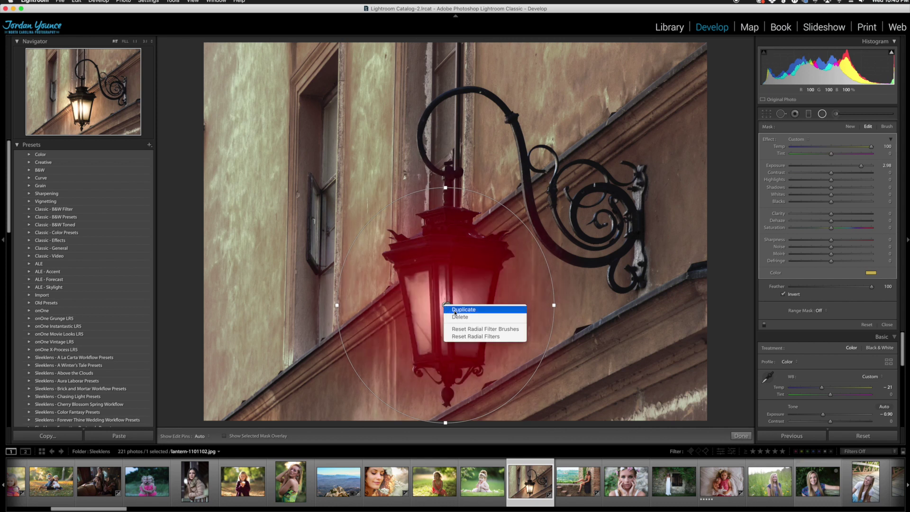
left_click(455, 311)
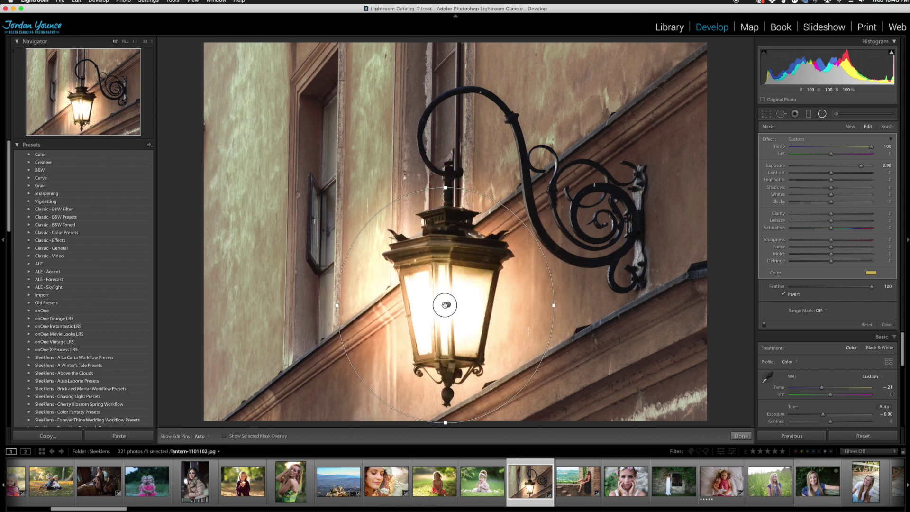
left_click_drag(444, 305, 572, 321)
left_click_drag(860, 166, 845, 169)
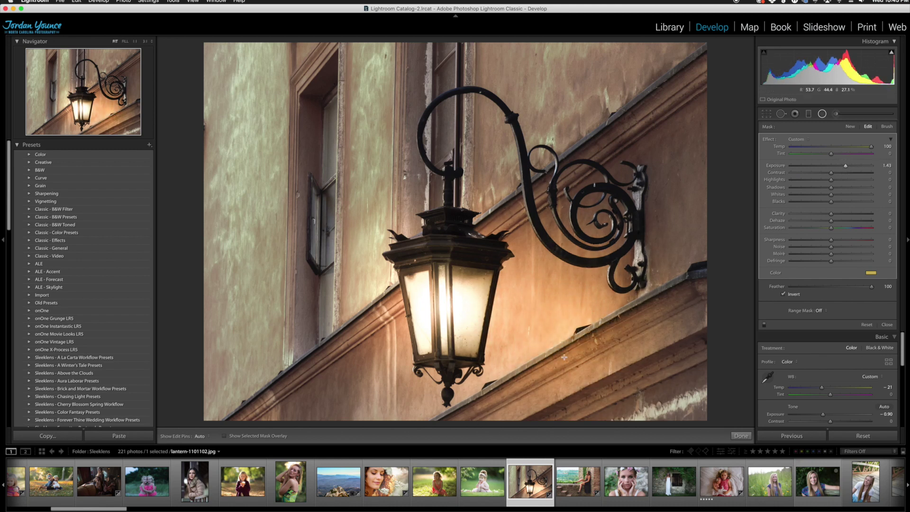
left_click(824, 116)
Step: Lower the overall Exposure to -1.55 and show the before/after side-by-side view
left_click_drag(822, 205, 818, 206)
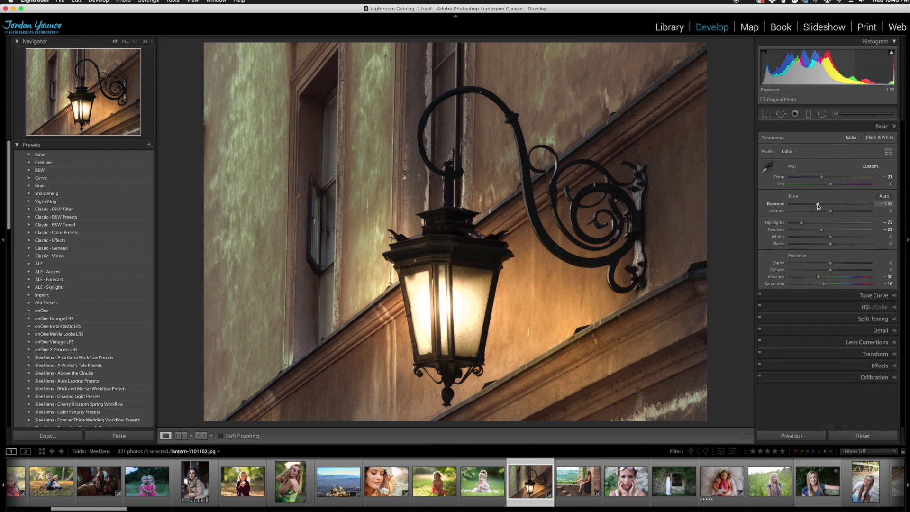
left_click(201, 436)
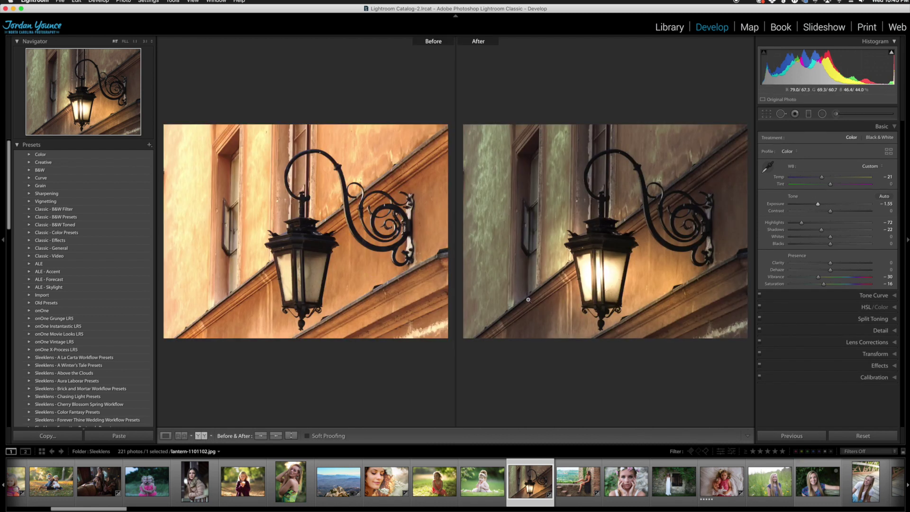